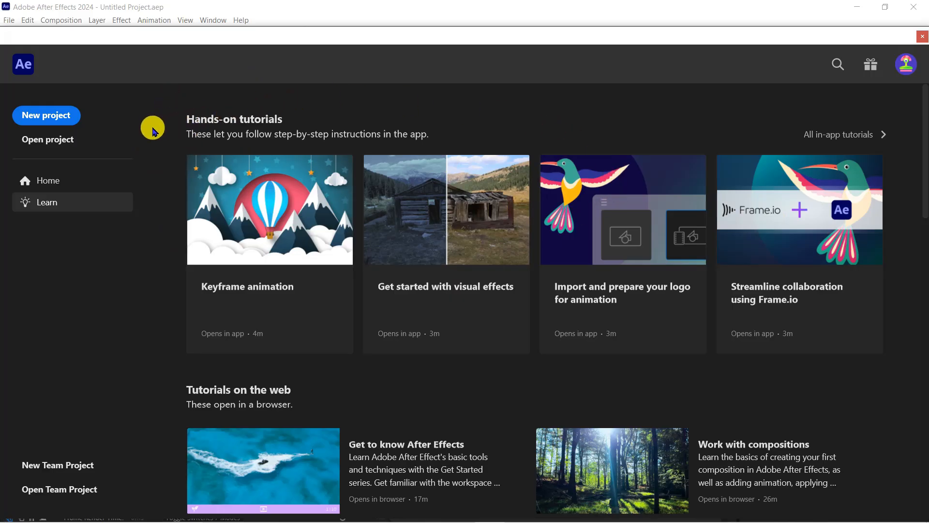
# - Create a new project and save it as "trailer text animation" in the demo examples folder
pyautogui.click(68, 119)
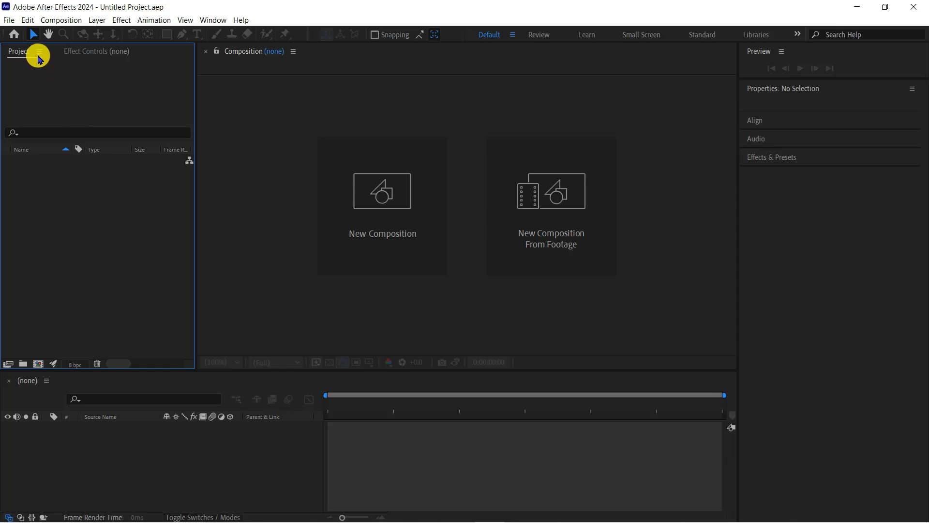
pyautogui.click(9, 21)
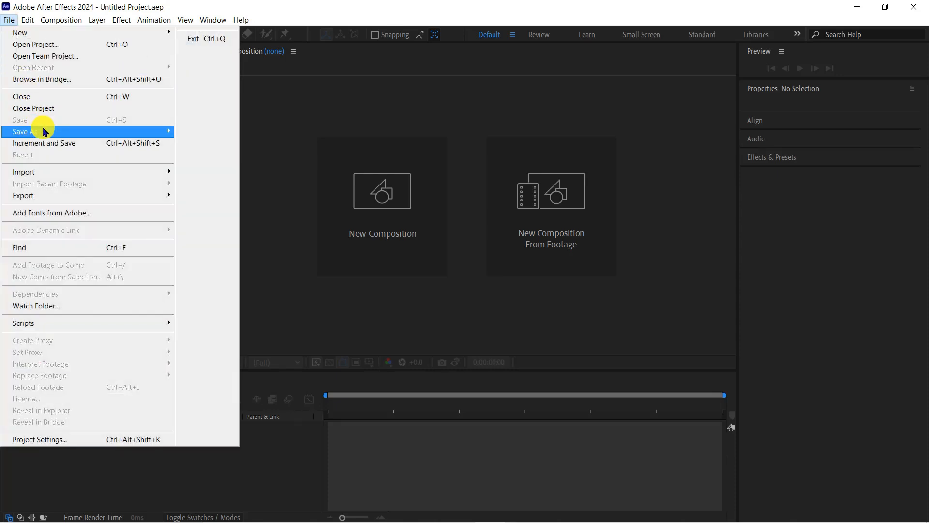
pyautogui.moveTo(45, 132)
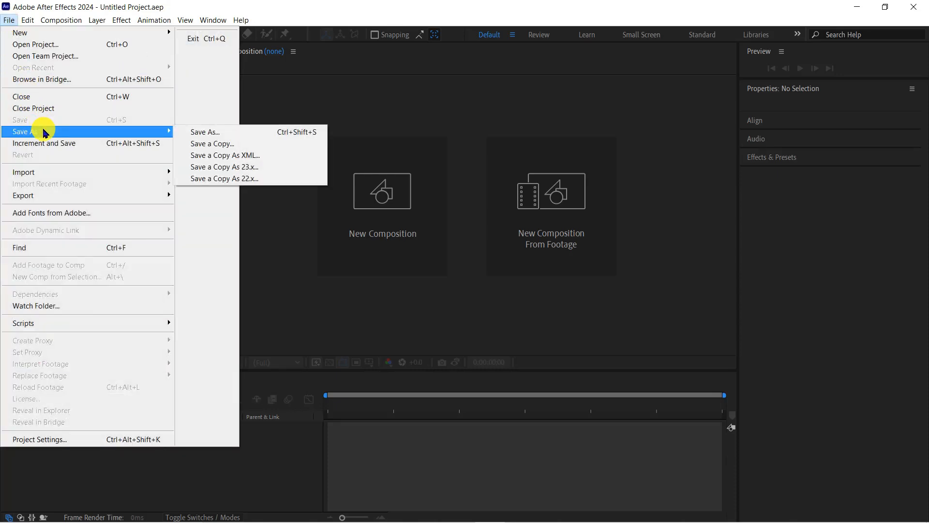
pyautogui.click(200, 132)
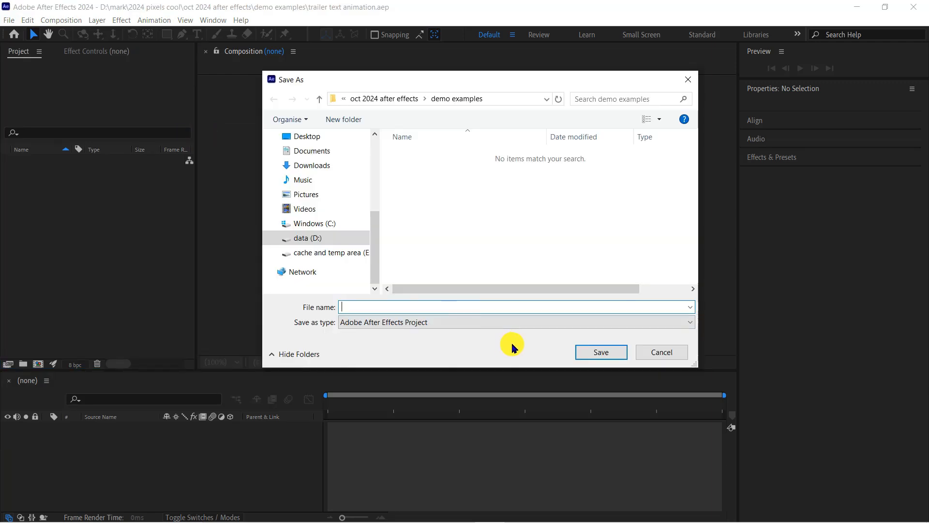
pyautogui.click(587, 353)
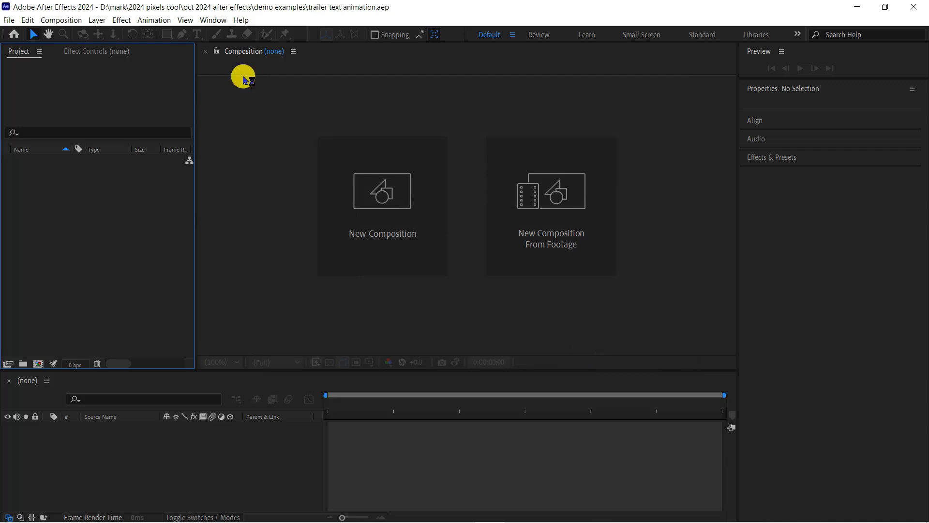
# - Switch to the Small Screen workspace, widen the Effects & Presets area and narrow the Project area
pyautogui.click(213, 21)
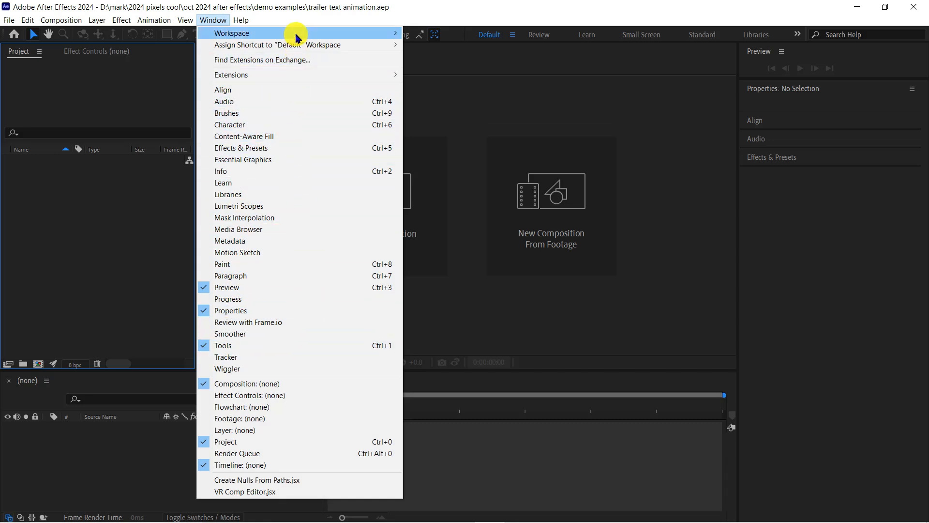
pyautogui.moveTo(297, 37)
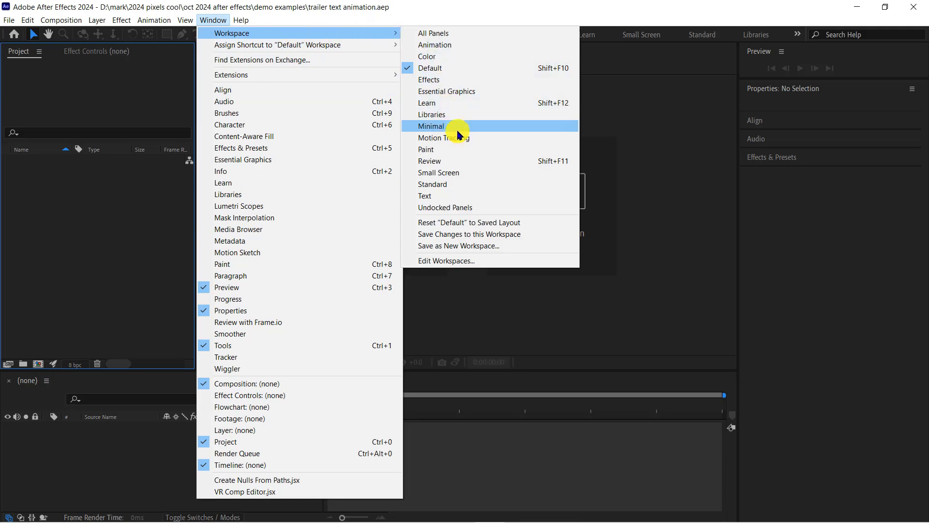
pyautogui.click(466, 173)
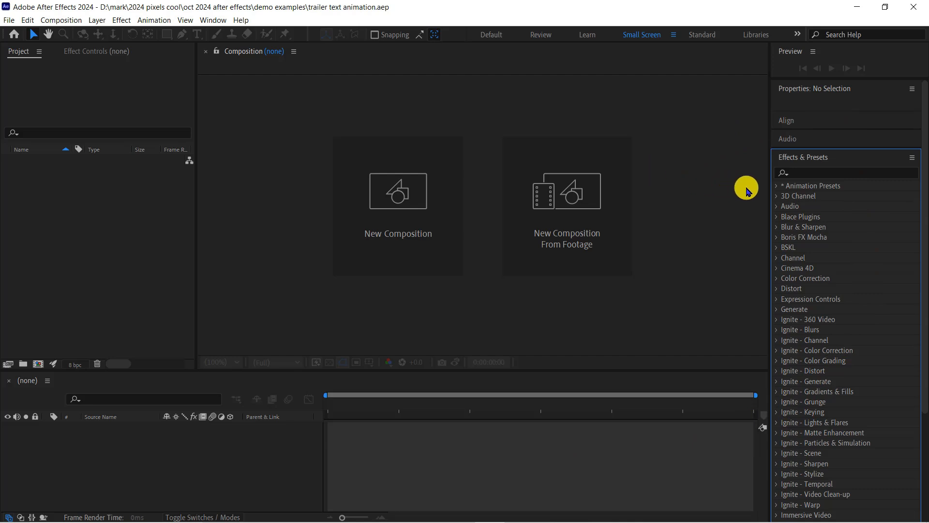
pyautogui.moveTo(770, 188); pyautogui.dragTo(732, 187)
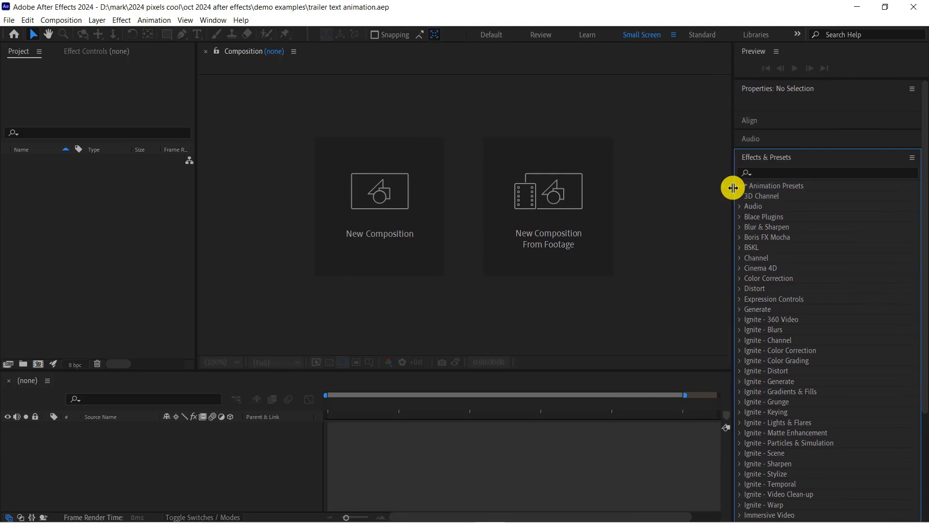
pyautogui.moveTo(195, 242); pyautogui.dragTo(156, 245)
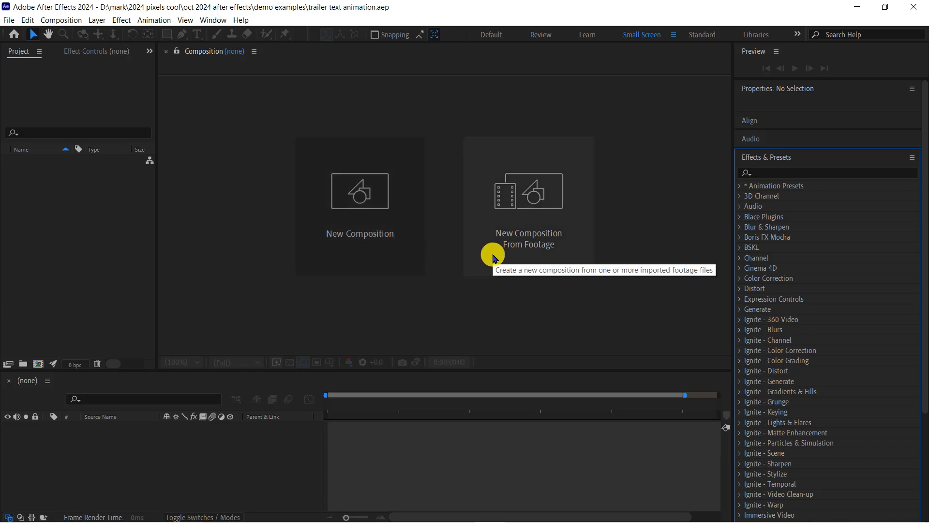
# - Create a composition named "title text v1" with the HD 1920x1080 29.97 fps preset and a duration of 0;00;10;00
pyautogui.click(376, 245)
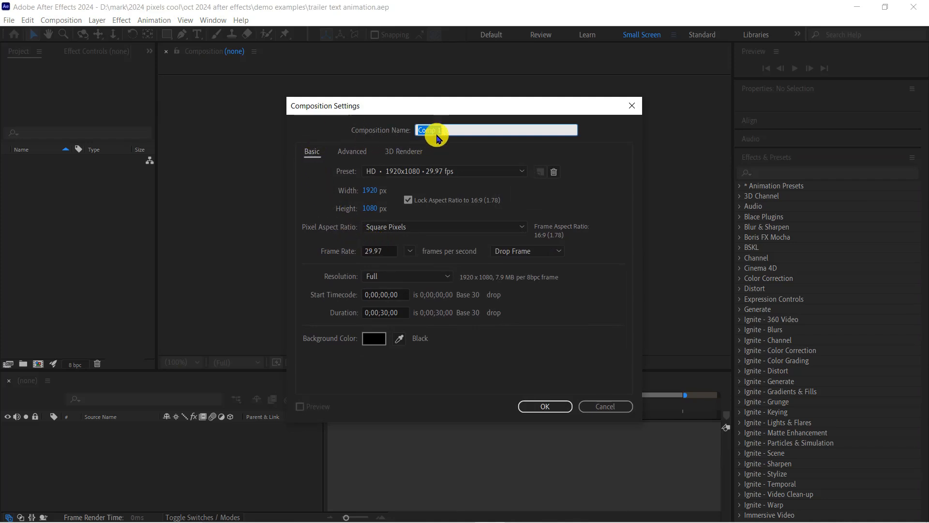
pyautogui.write('title text v1')
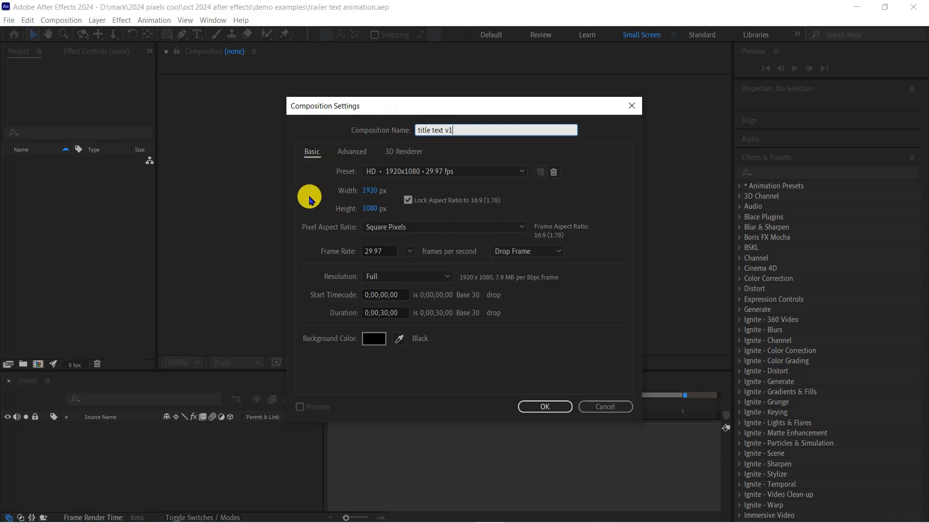
pyautogui.click(430, 173)
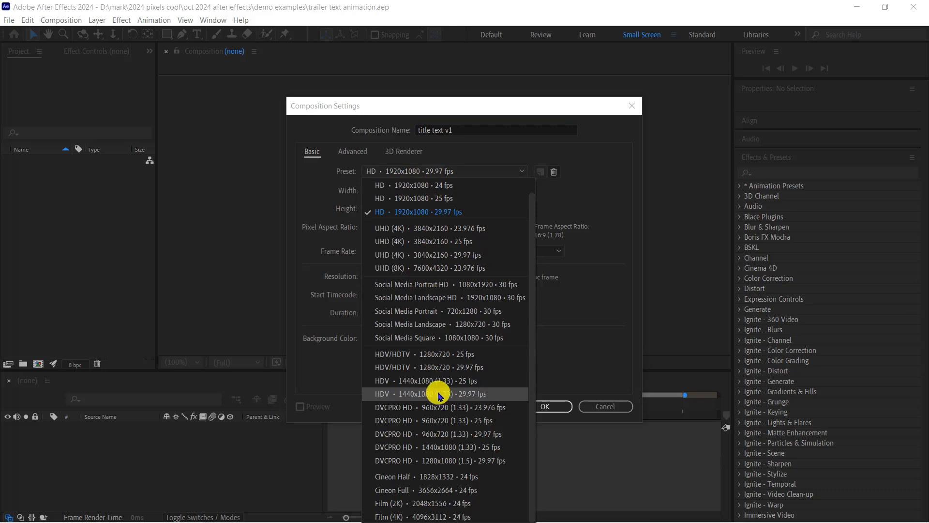
pyautogui.click(491, 213)
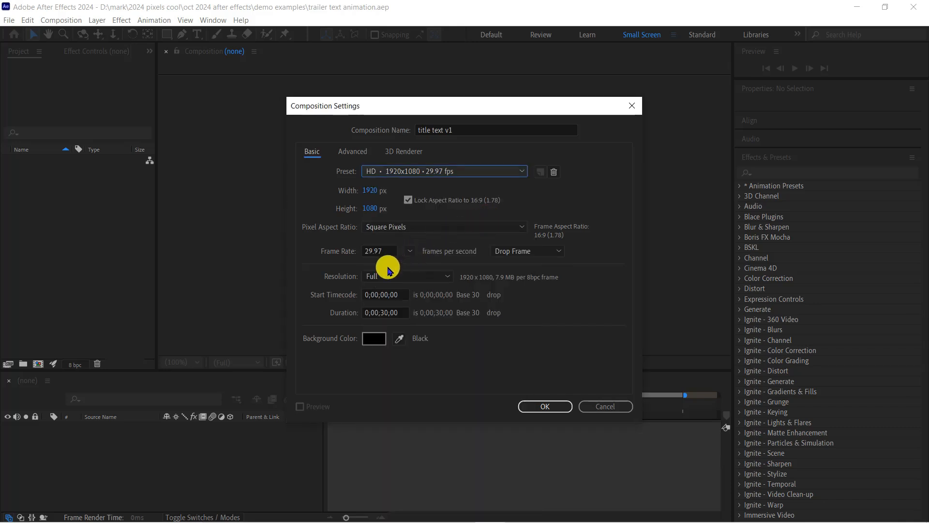
pyautogui.click(400, 314)
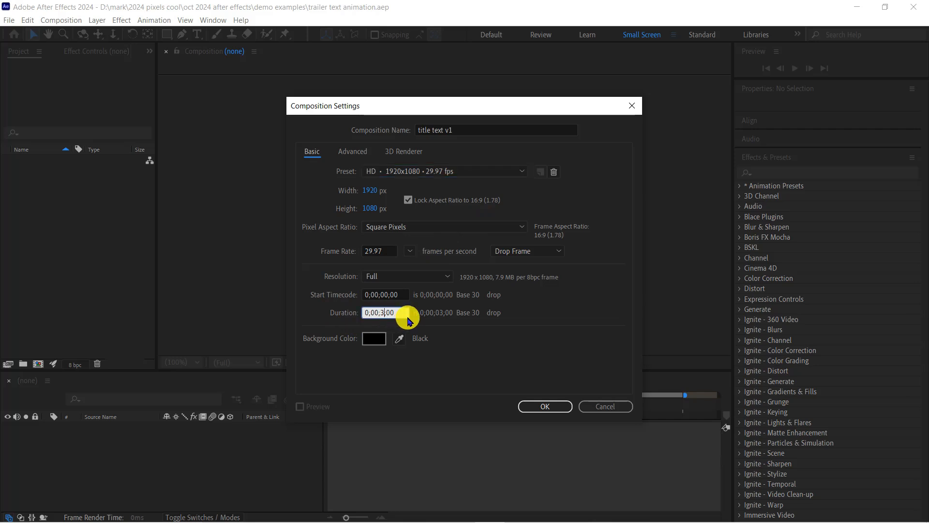
pyautogui.press('BackSpace')
pyautogui.write('10')
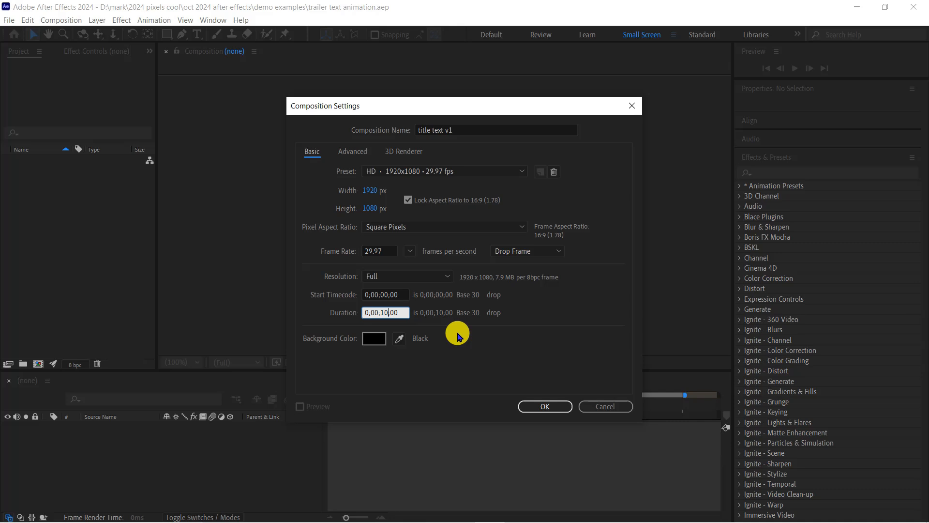
pyautogui.click(534, 406)
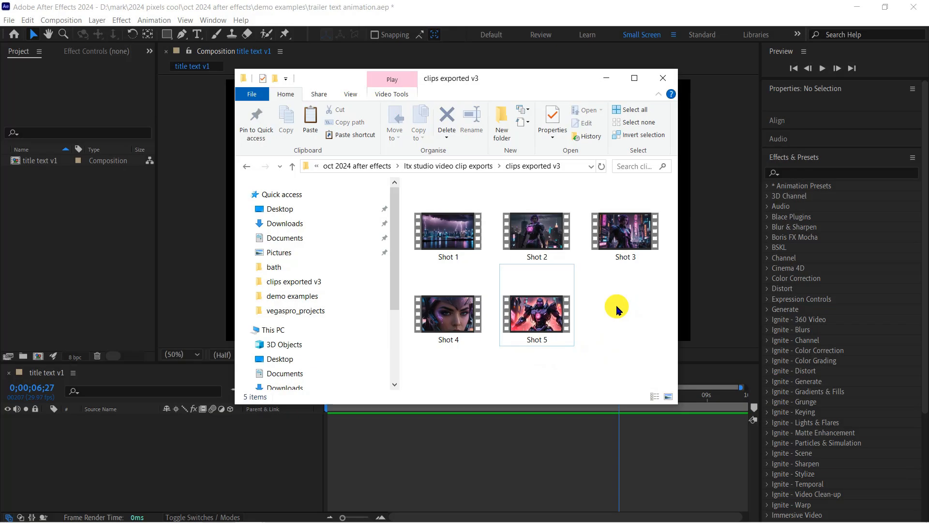
# - Import the Shot 5 video from the clips exported v3 folder and place it at the start of the title text v1 timeline
pyautogui.click(532, 315)
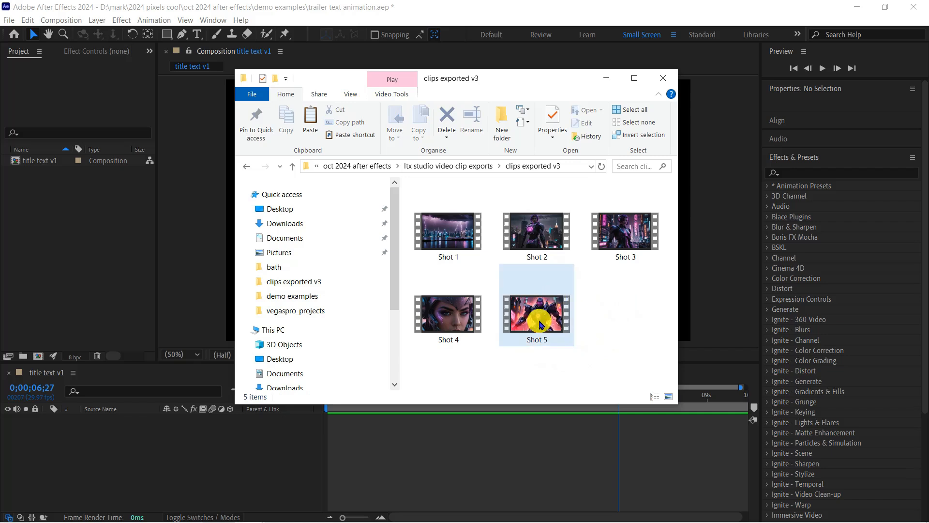
pyautogui.click(532, 318)
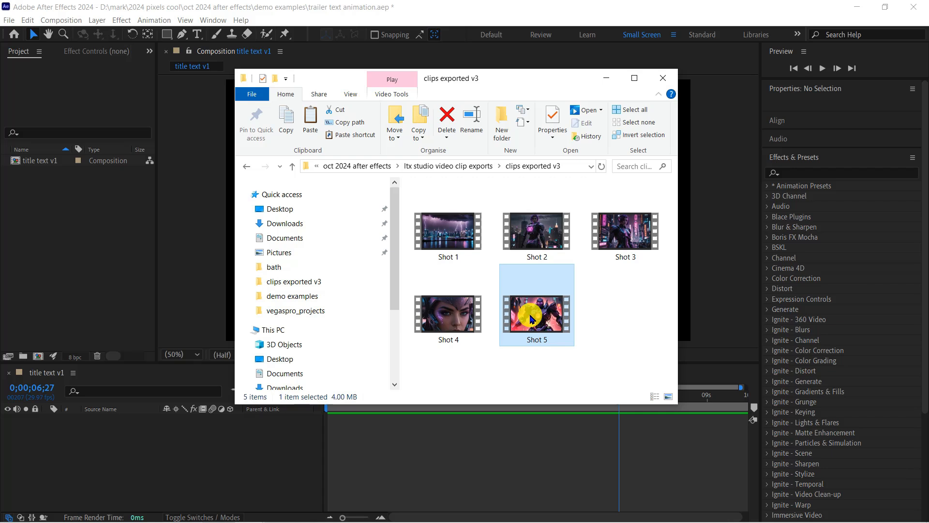
pyautogui.moveTo(530, 318); pyautogui.dragTo(101, 202)
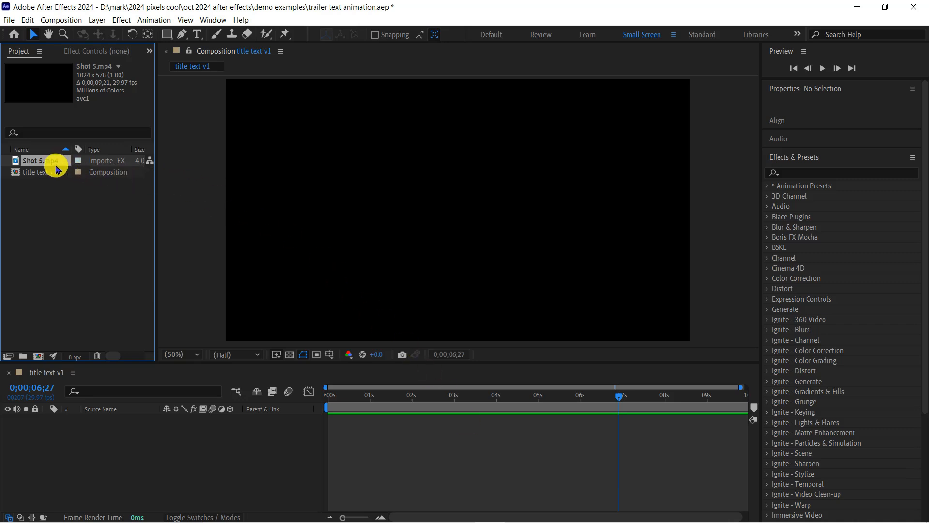
pyautogui.moveTo(49, 165); pyautogui.dragTo(328, 417)
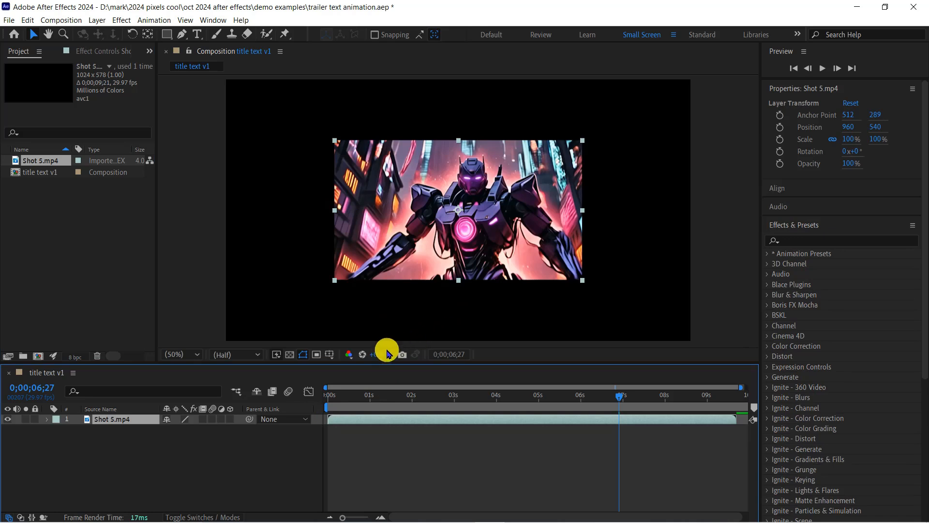
# - Play back the Shot 5 clip from near its start and keep the preview resolution on Auto
pyautogui.click(363, 400)
pyautogui.moveTo(364, 400); pyautogui.dragTo(336, 400)
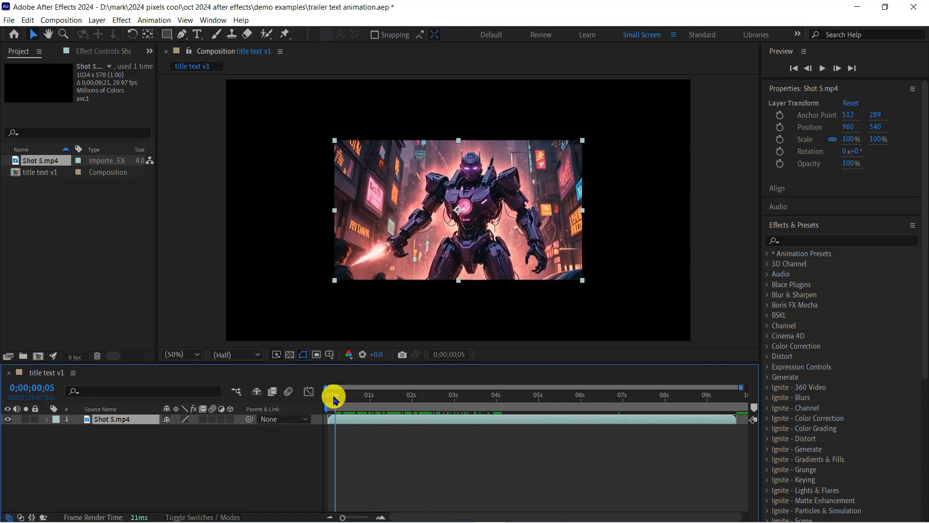
pyautogui.press('space')
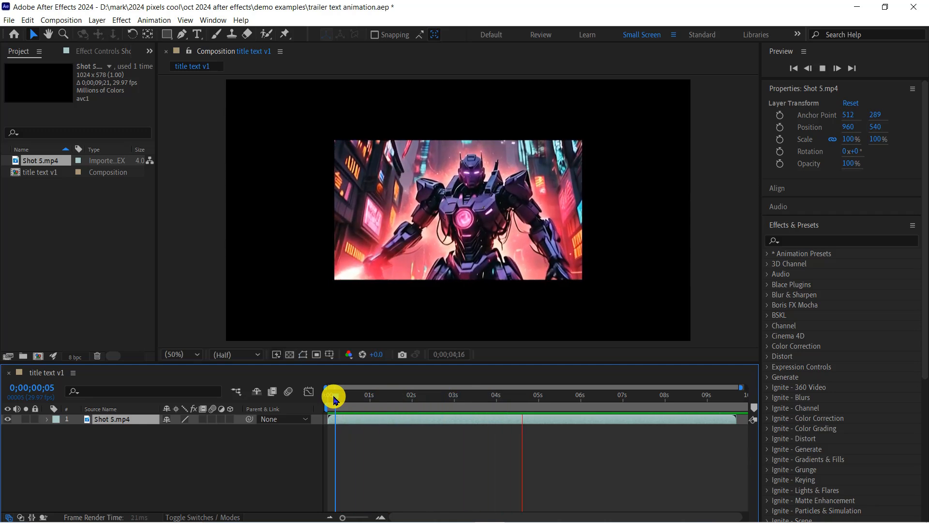
pyautogui.press('space')
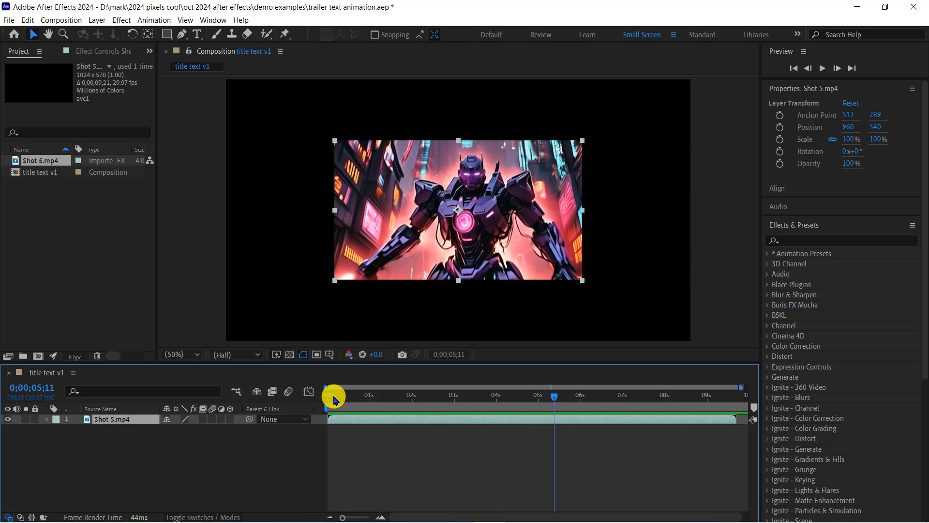
pyautogui.click(257, 355)
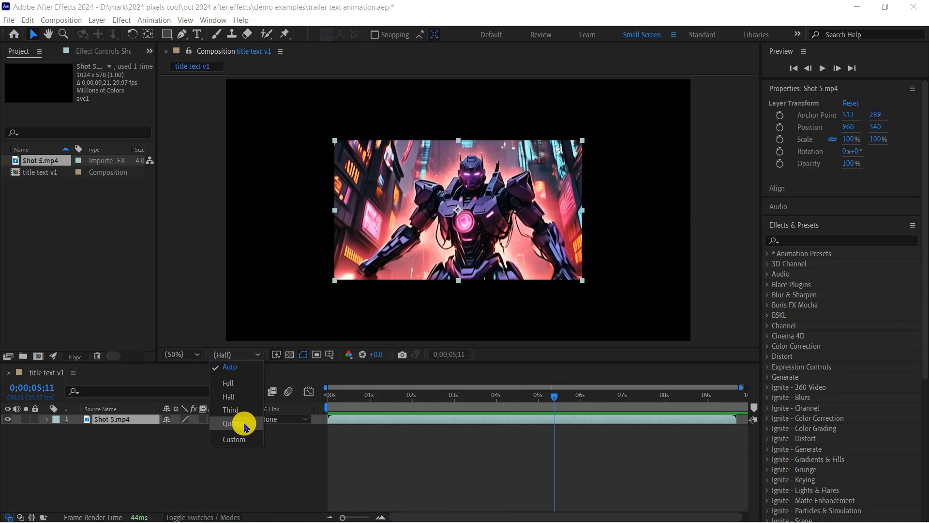
pyautogui.click(243, 364)
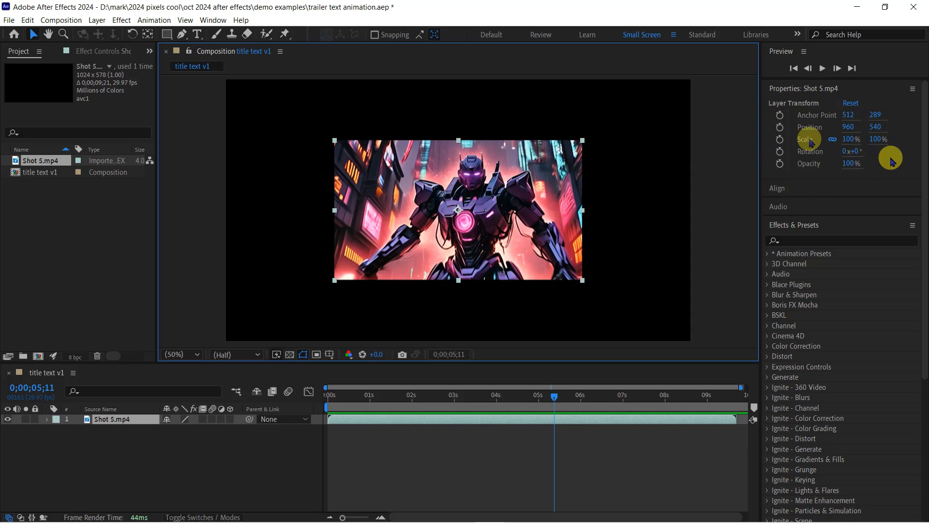
# - Scale the Shot 5 clip proportionally to about 187.5% so it fills the composition frame
pyautogui.moveTo(842, 143); pyautogui.dragTo(881, 144)
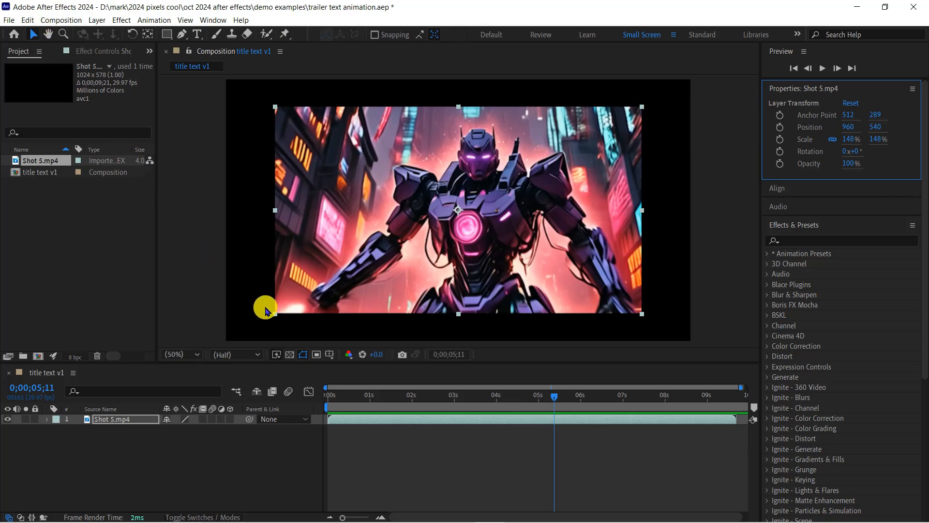
pyautogui.moveTo(274, 313)
pyautogui.mouseDown()
pyautogui.moveTo(256, 321)
pyautogui.moveTo(257, 284)
pyautogui.moveTo(255, 326)
pyautogui.moveTo(231, 324)
pyautogui.moveTo(251, 332)
pyautogui.moveTo(279, 324)
pyautogui.mouseUp()
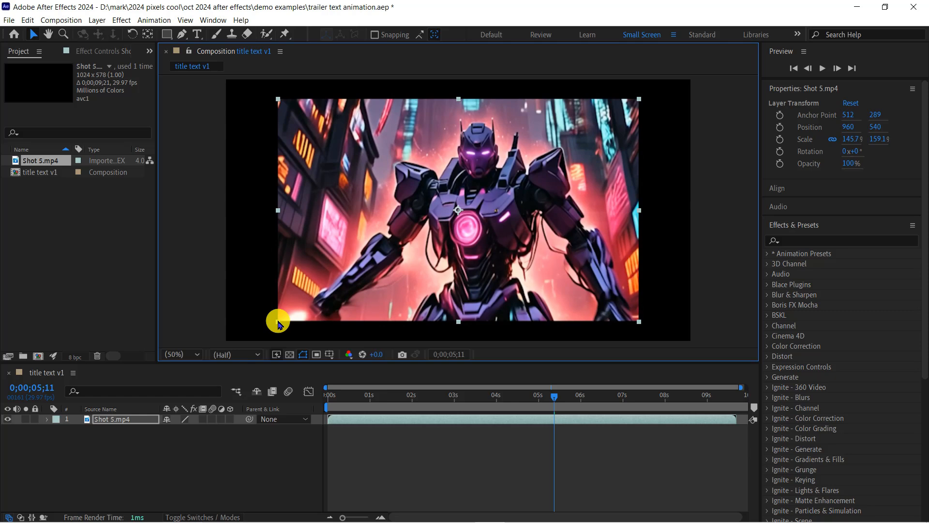
pyautogui.press('shift')
pyautogui.moveTo(279, 323); pyautogui.dragTo(226, 341)
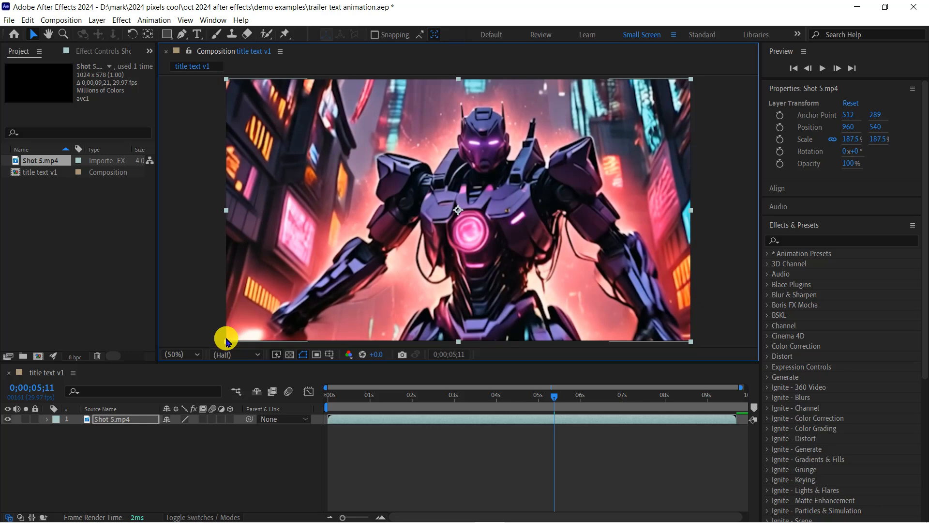